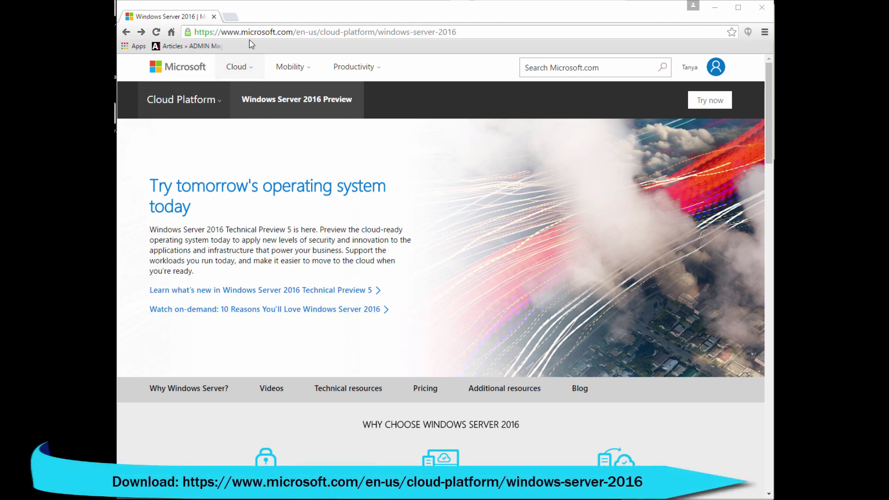
Step: Scroll Microsoft's Windows Server 2016 page down to the editions' pricing and licensing rows
left_click(267, 34)
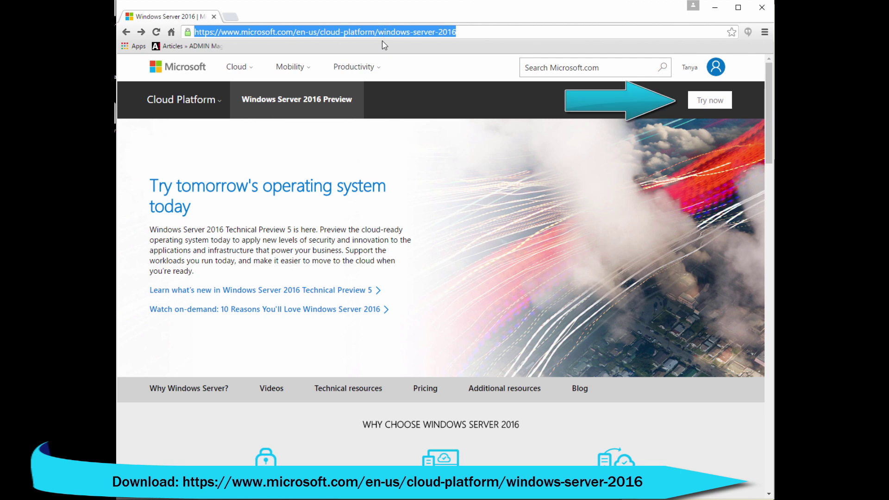
left_click(334, 233)
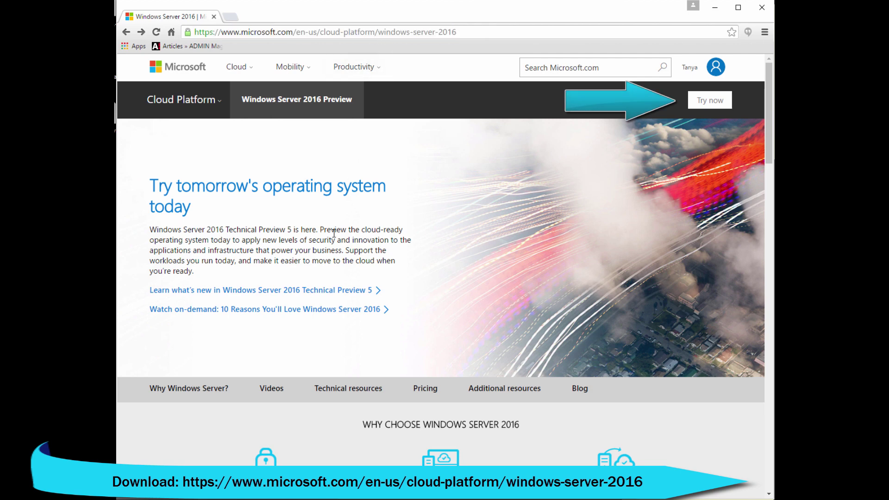
scroll(333, 229, "down", 5)
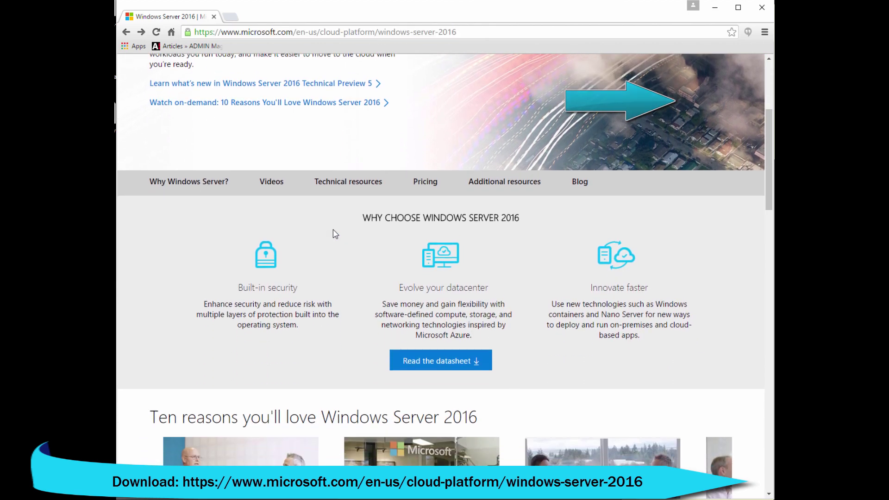
scroll(333, 228, "down", 4)
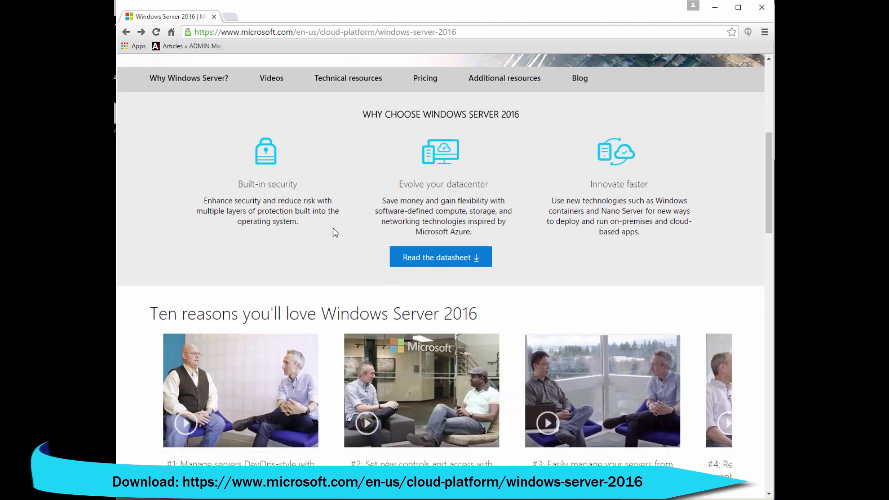
scroll(495, 238, "down", 3)
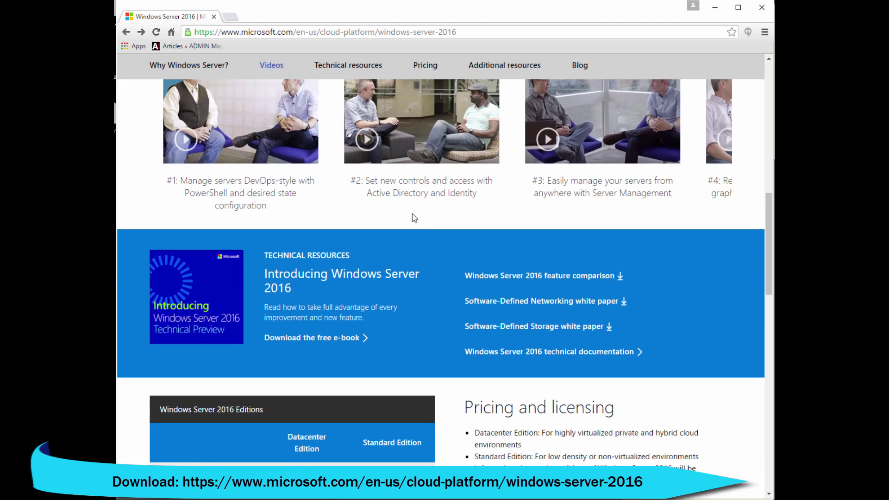
scroll(133, 307, "down", 5)
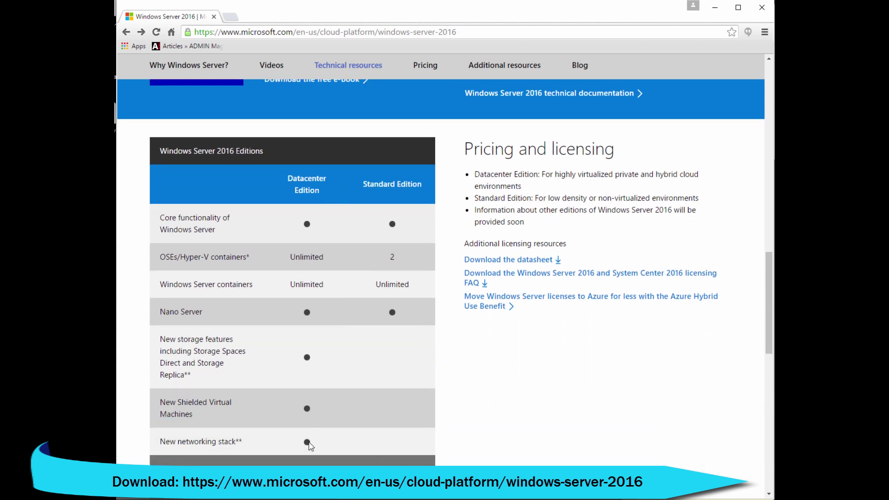
Step: Scroll through the page and back up to reach the Technical Preview 5 evaluation downloads
scroll(441, 269, "down", 1)
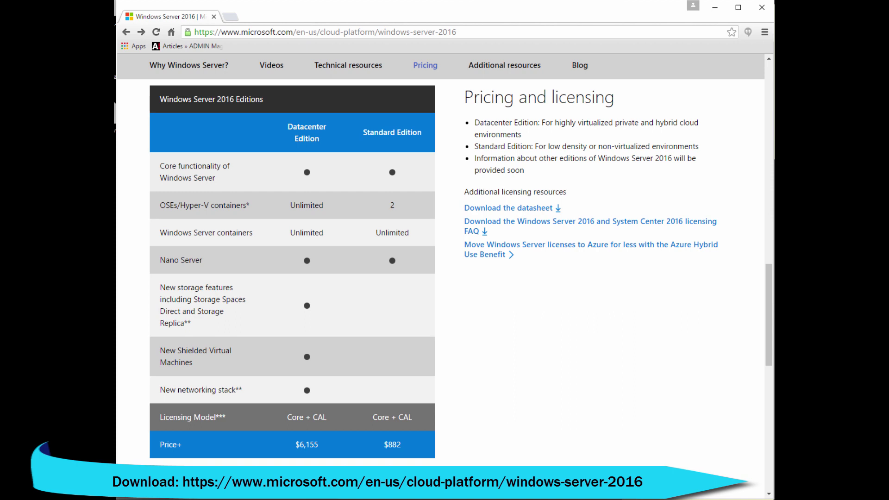
scroll(433, 273, "down", 1)
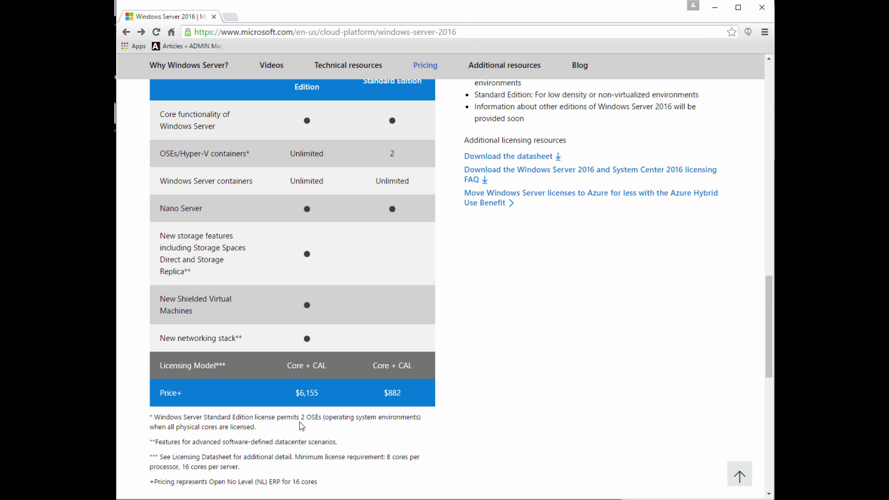
scroll(298, 421, "down", 3)
scroll(298, 421, "up", 2)
scroll(300, 421, "up", 2)
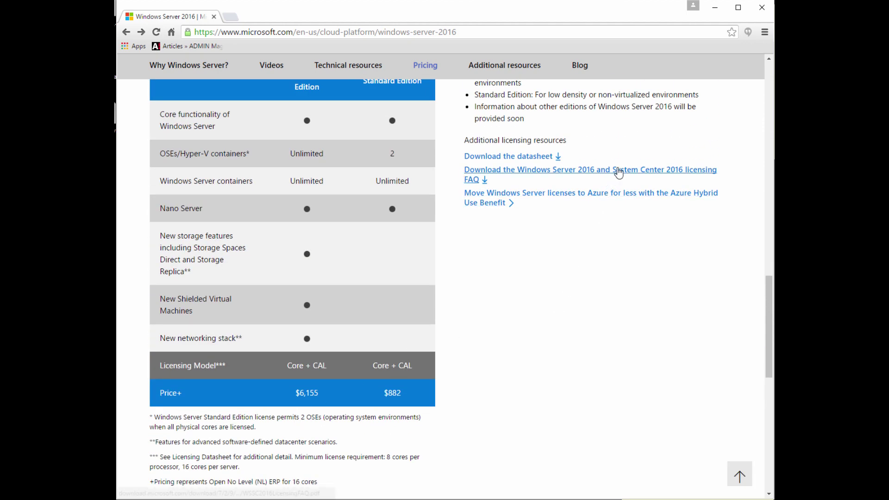
scroll(528, 291, "up", 10)
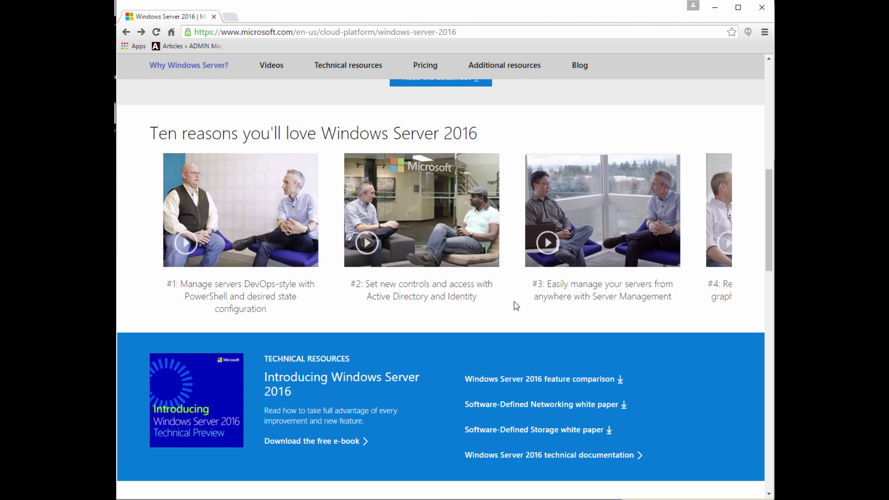
scroll(514, 302, "up", 10)
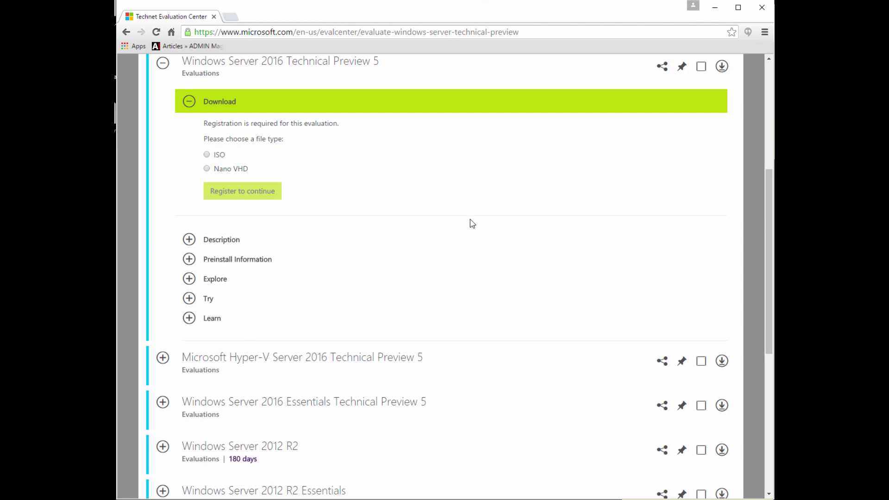
Step: Choose ISO as the file type for the Technical Preview 5 download
scroll(470, 218, "up", 5)
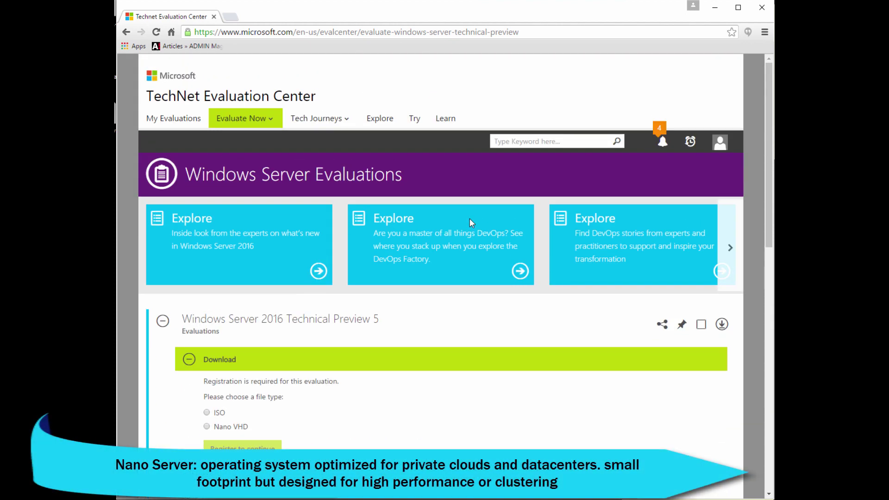
scroll(470, 223, "down", 5)
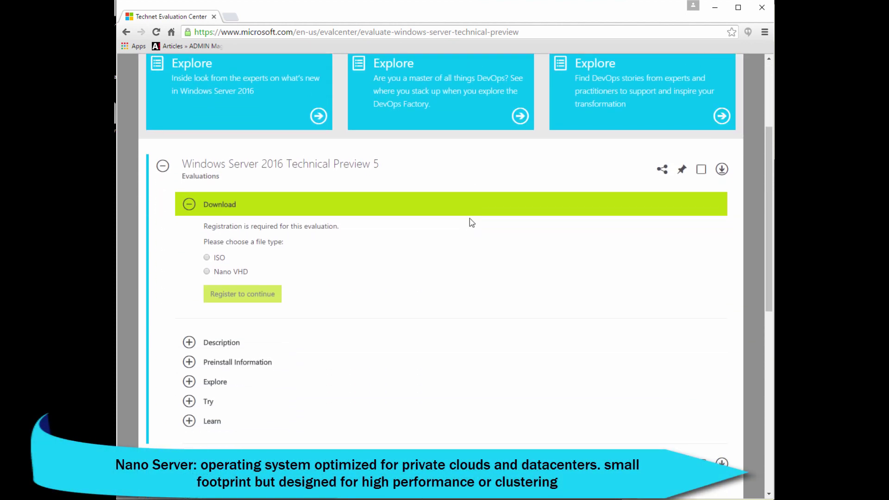
scroll(469, 218, "down", 1)
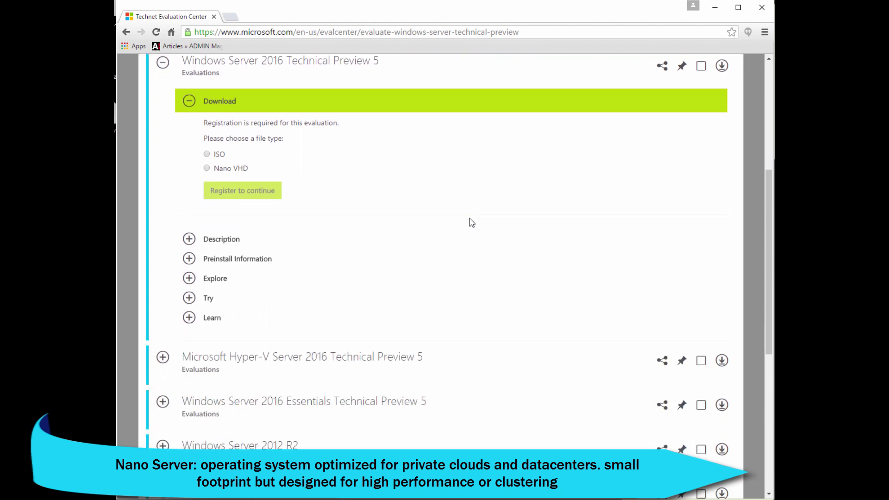
left_click(207, 154)
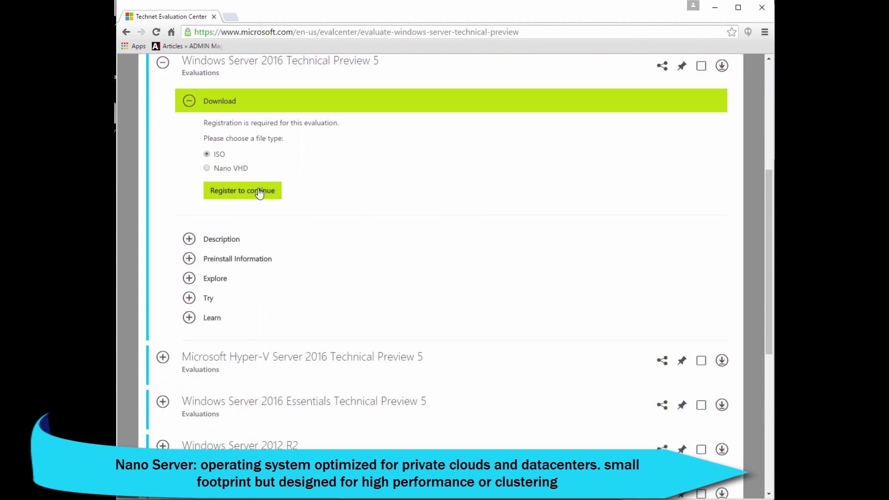
Step: Start registration with role IT Pro and interest Virtualization & Containers
left_click(242, 191)
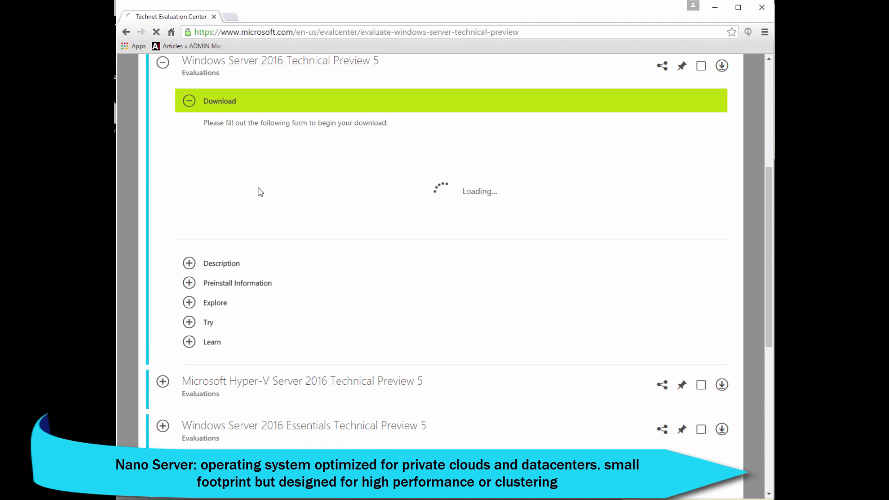
scroll(258, 190, "down", 5)
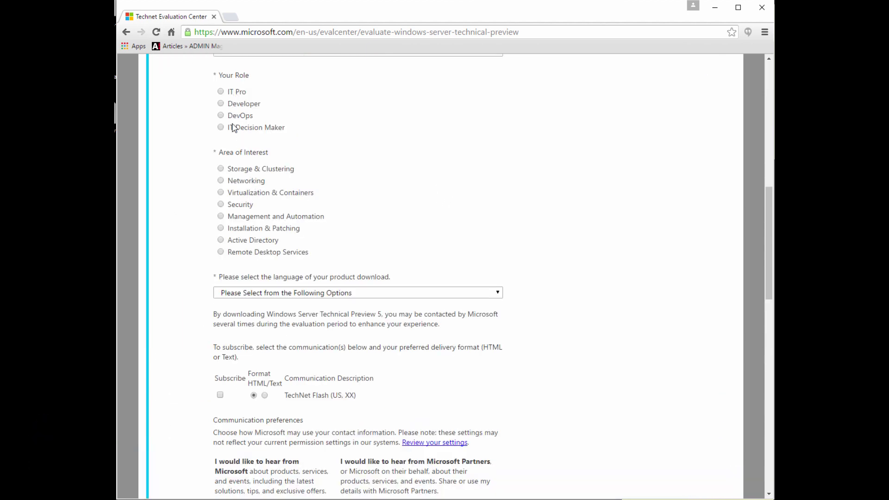
left_click(234, 97)
scroll(236, 184, "down", 1)
left_click(241, 144)
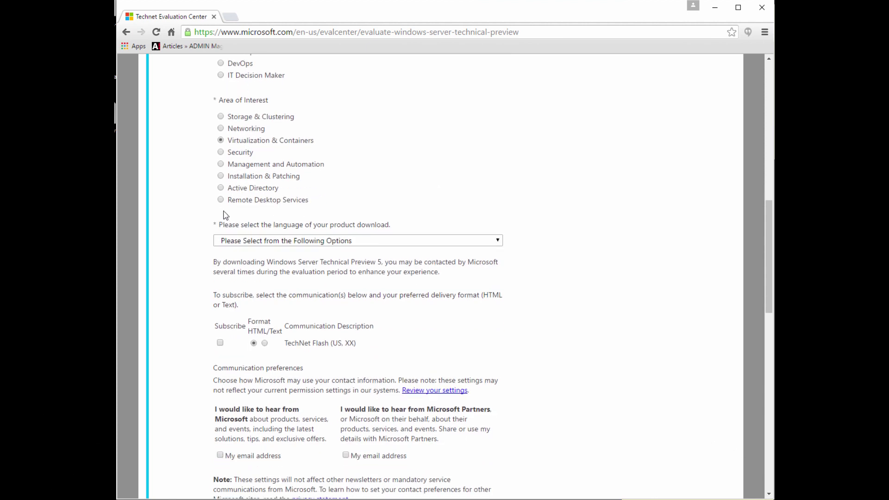
Step: Pick English as the download language and submit the registration form
scroll(224, 216, "down", 1)
left_click(227, 192)
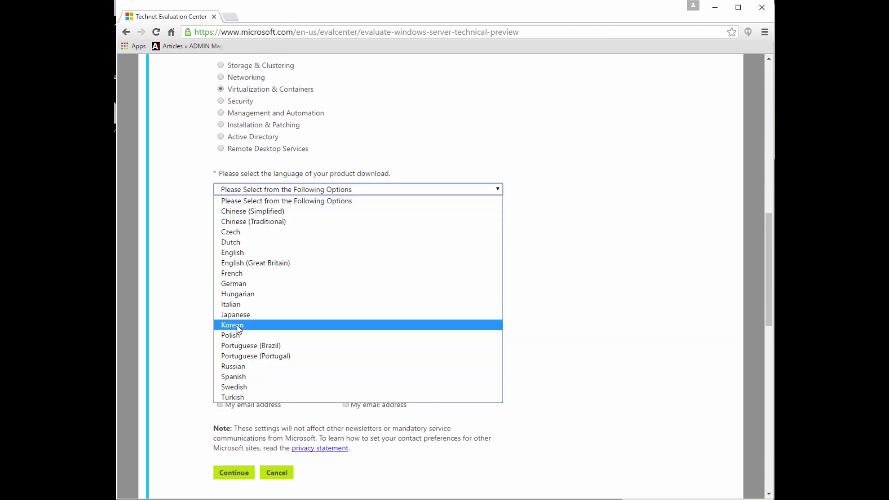
left_click(241, 252)
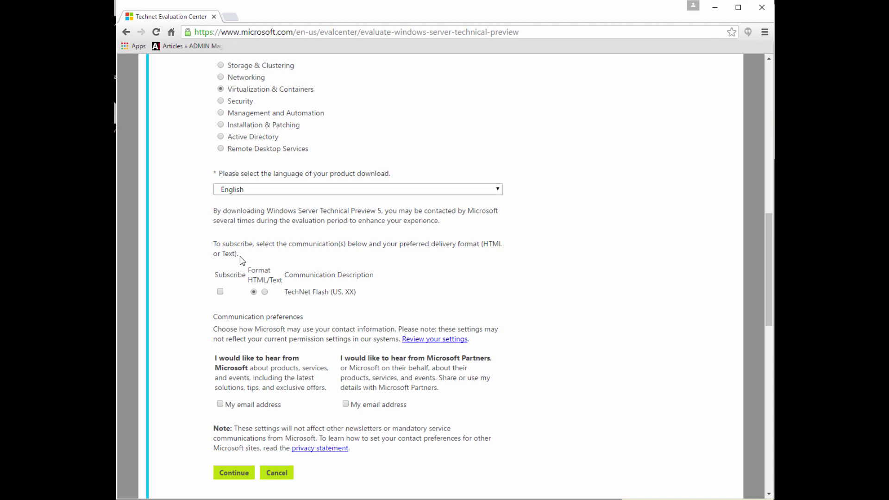
scroll(241, 258, "down", 1)
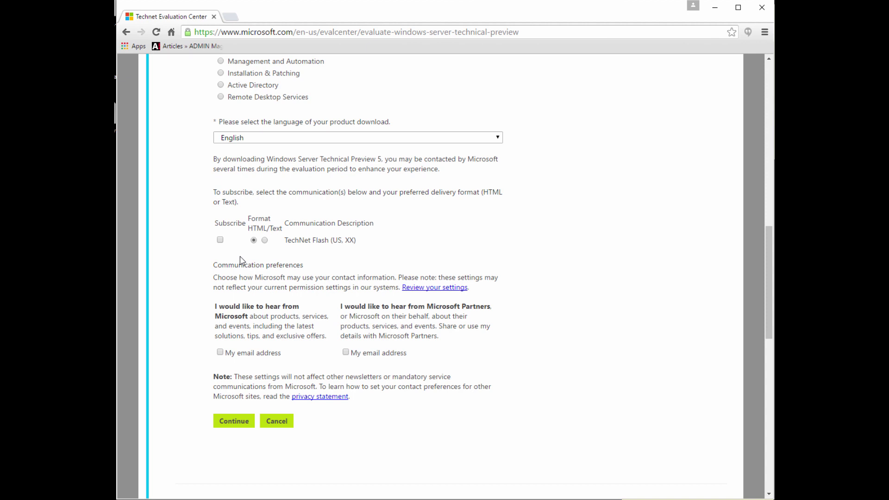
left_click(230, 422)
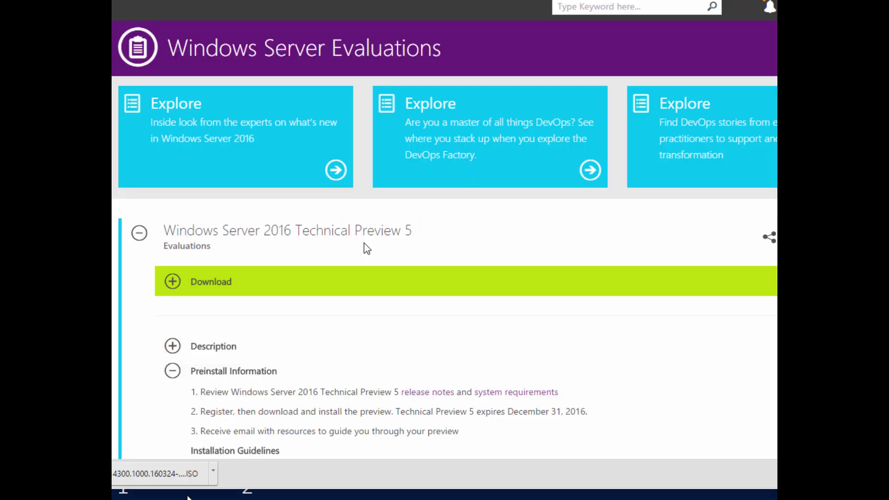
Step: Skip the product key and widen a column of the operating system list
scroll(365, 249, "up", 1)
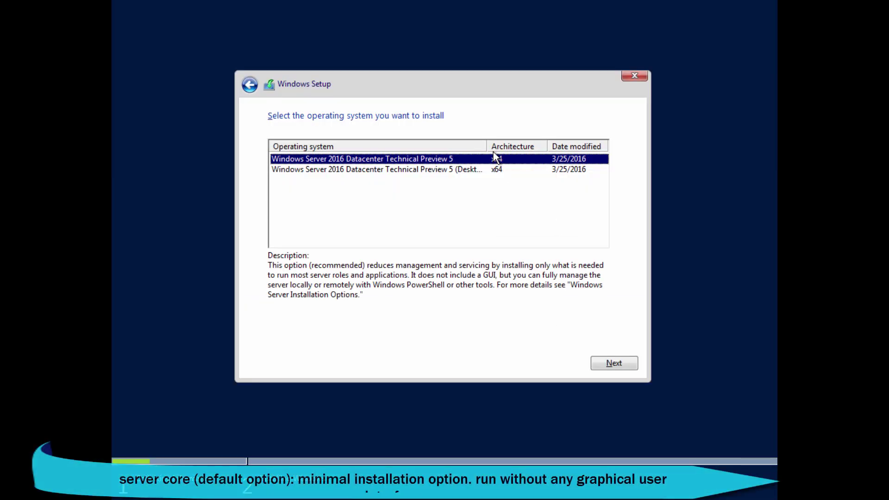
left_click_drag(491, 147, 522, 147)
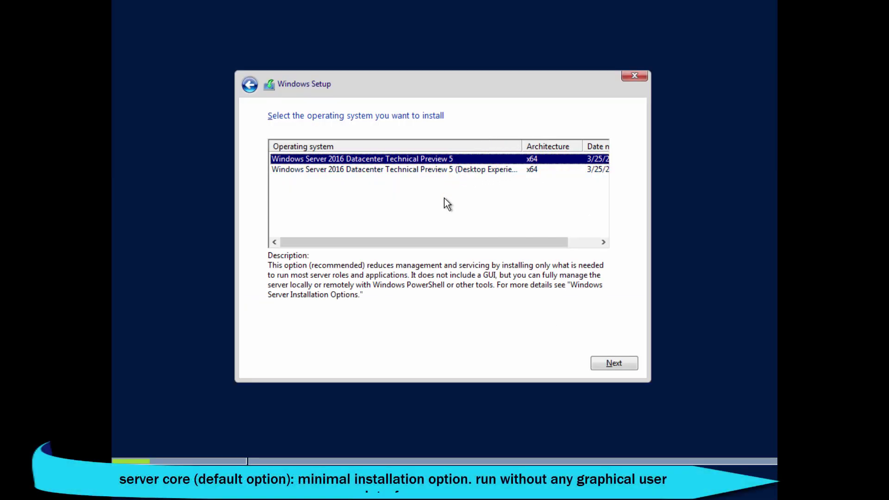
Step: Compare both Datacenter entries and select Datacenter Technical Preview 5 (Desktop Experience)
left_click_drag(454, 244, 434, 242)
left_click(441, 171)
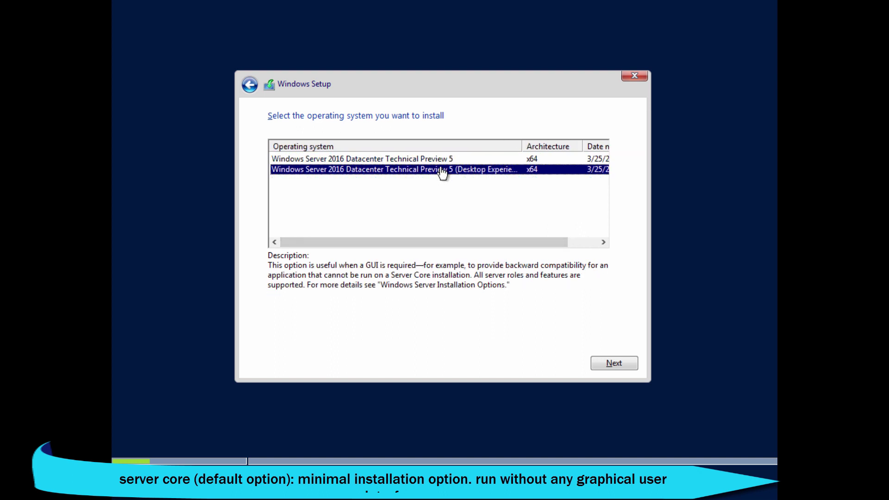
left_click(439, 160)
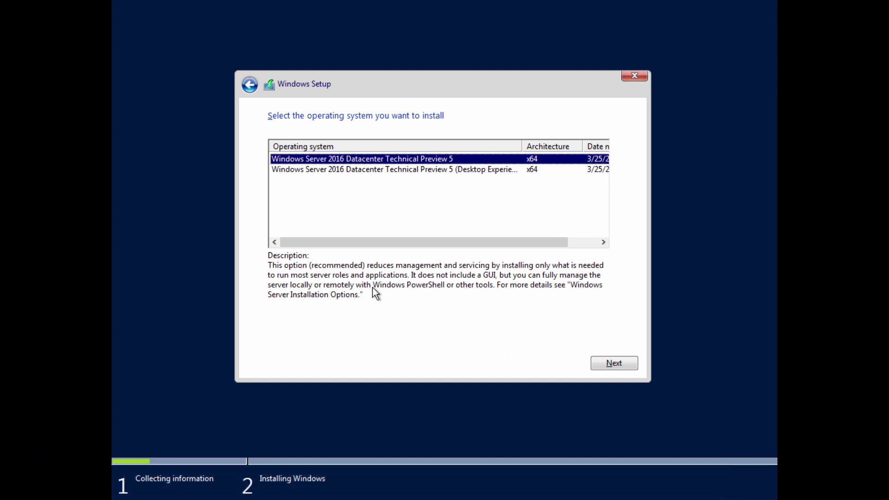
left_click(447, 170)
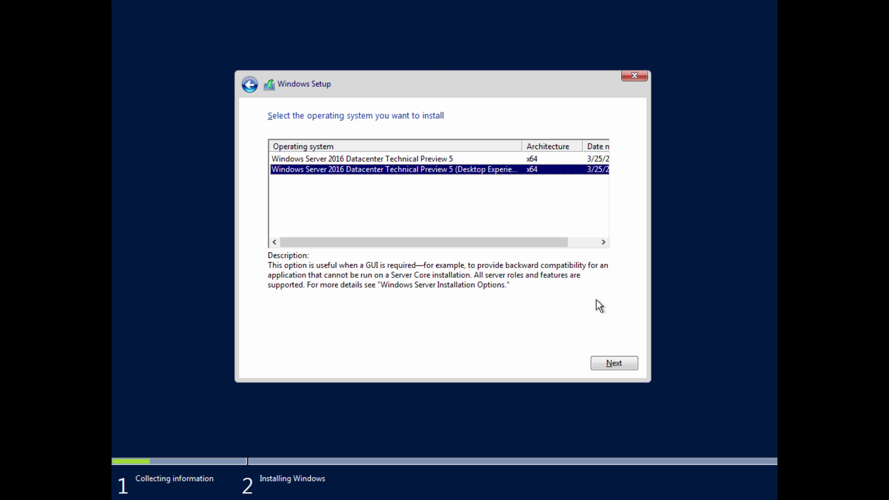
left_click(586, 241)
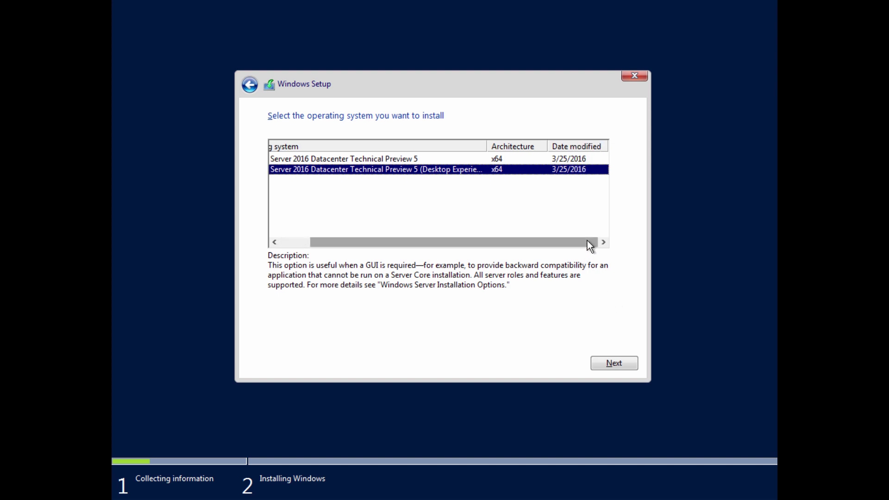
left_click_drag(587, 240, 504, 237)
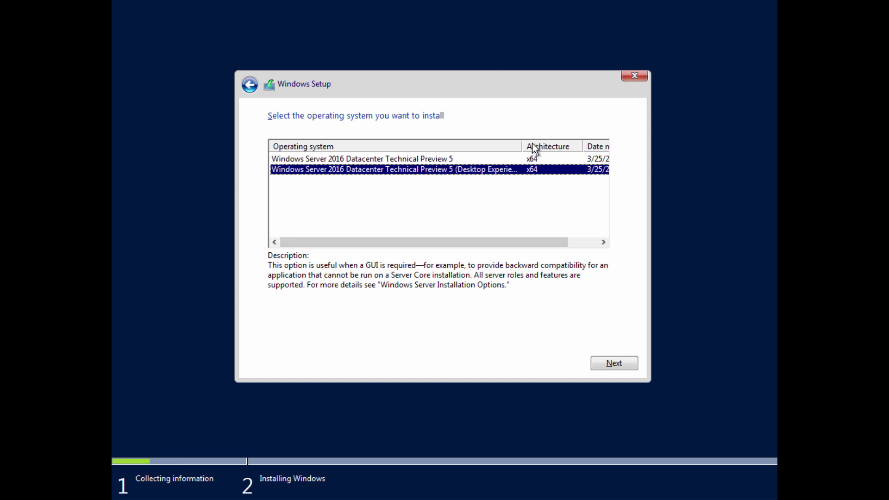
Step: Confirm the Desktop Experience edition and accept the license terms
left_click(604, 362)
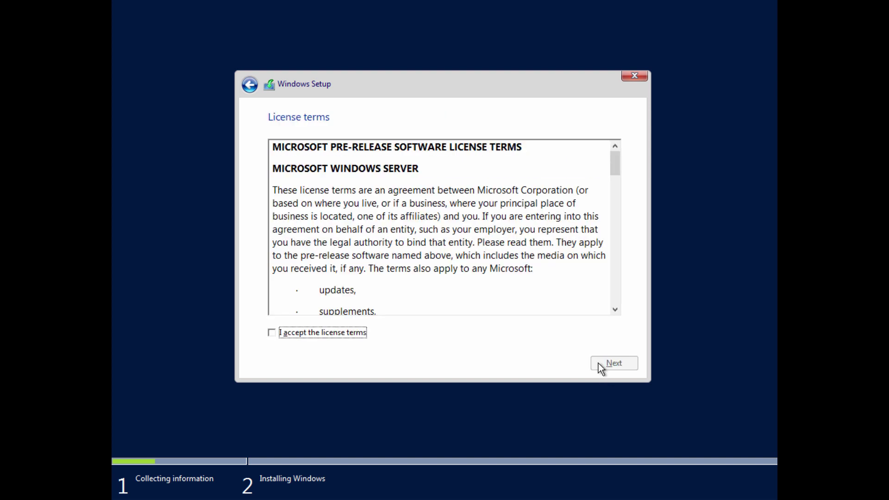
left_click(354, 335)
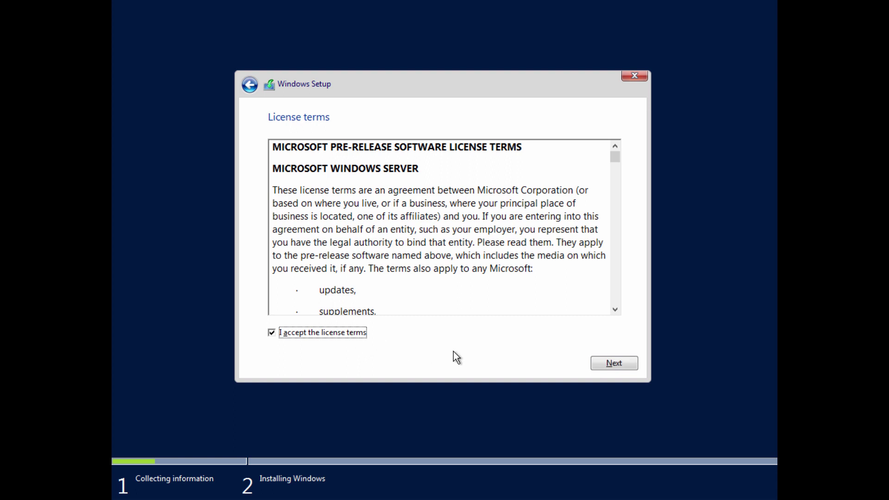
left_click(599, 363)
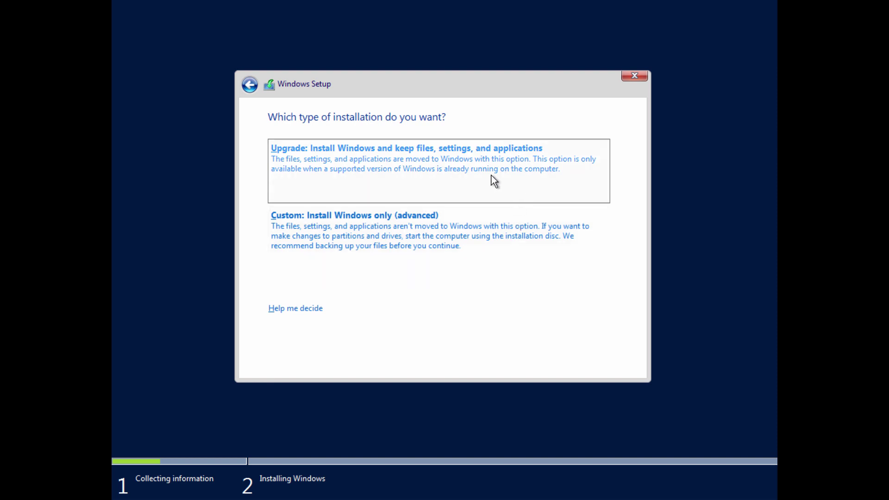
Step: Choose Custom install, create a 25600 MB partition, and target Drive 0 Partition 2
left_click(482, 249)
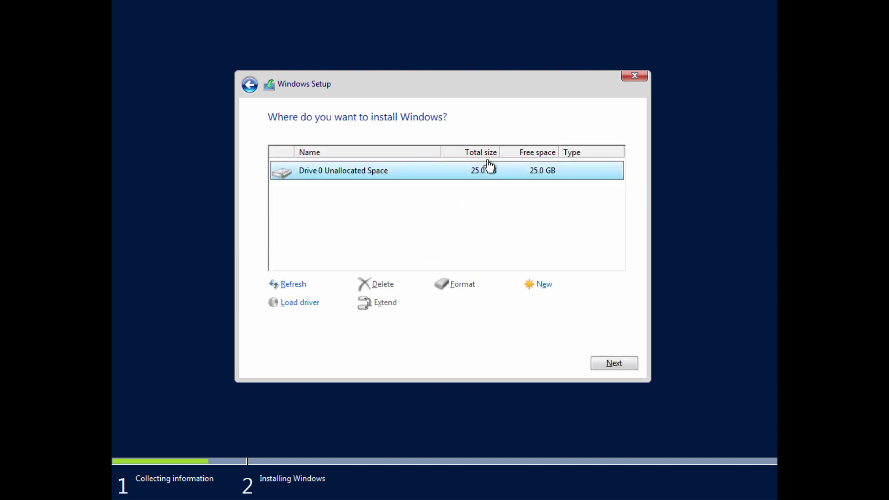
left_click(531, 286)
left_click(565, 304)
left_click(537, 301)
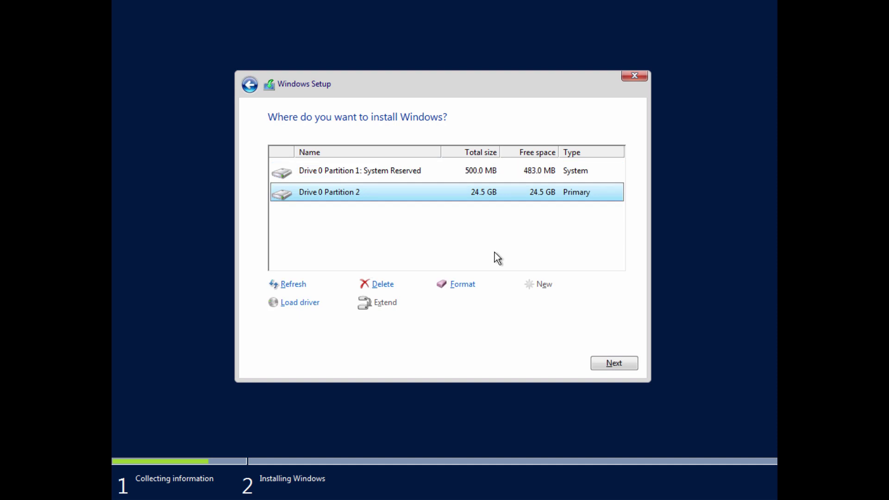
left_click(494, 174)
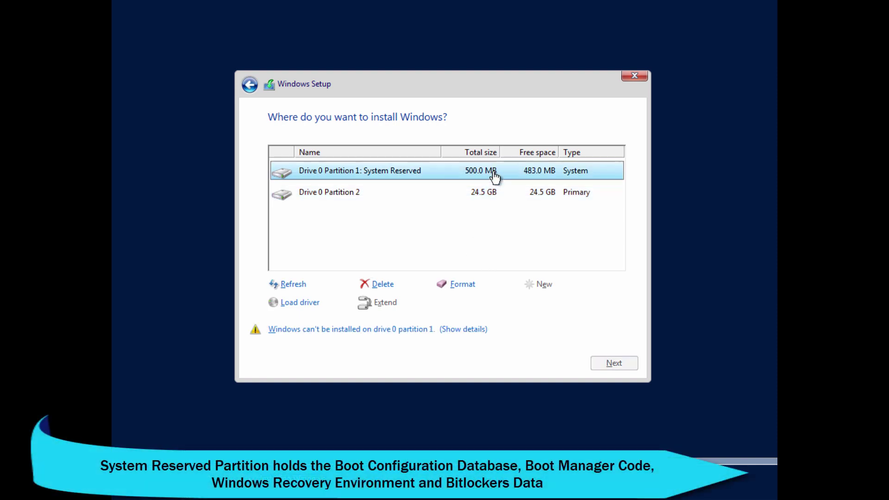
left_click(489, 198)
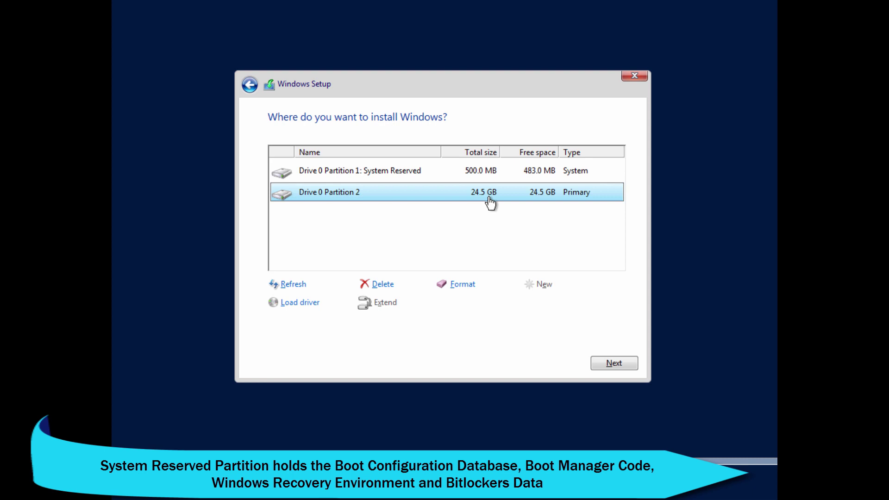
Step: Start installing onto Drive 0 Partition 2 and wait through file copying and restart
left_click(608, 363)
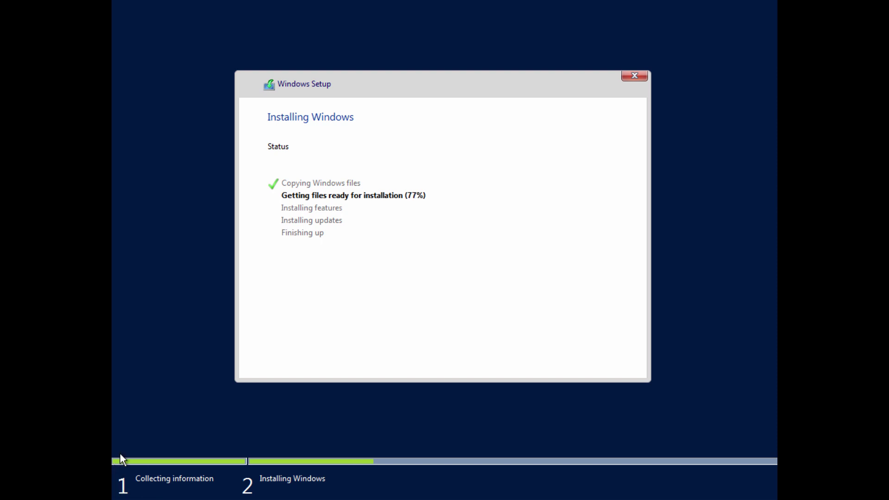
mouse_move(121, 499)
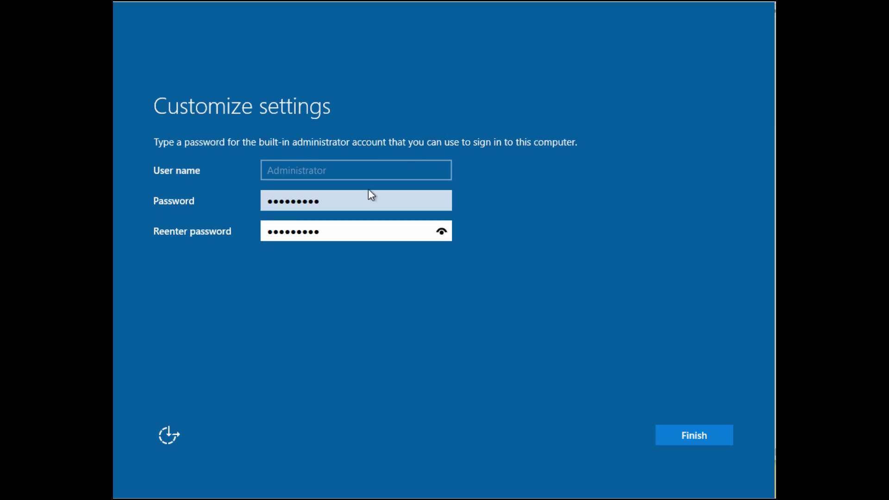
Step: Enter the Administrator password in both password fields and finish setup
left_click(347, 200)
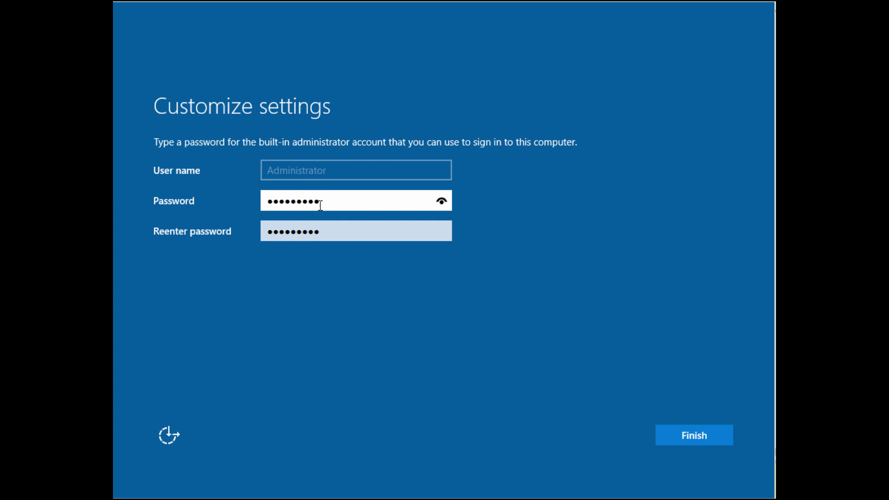
left_click(277, 200)
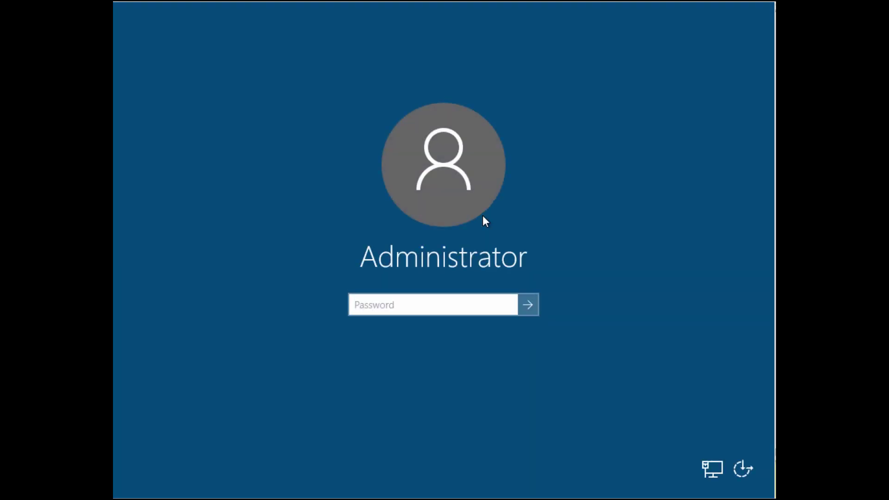
Step: Enter the Administrator password to sign in to the Datacenter Technical Preview 5 desktop
type("********")
key("Return")
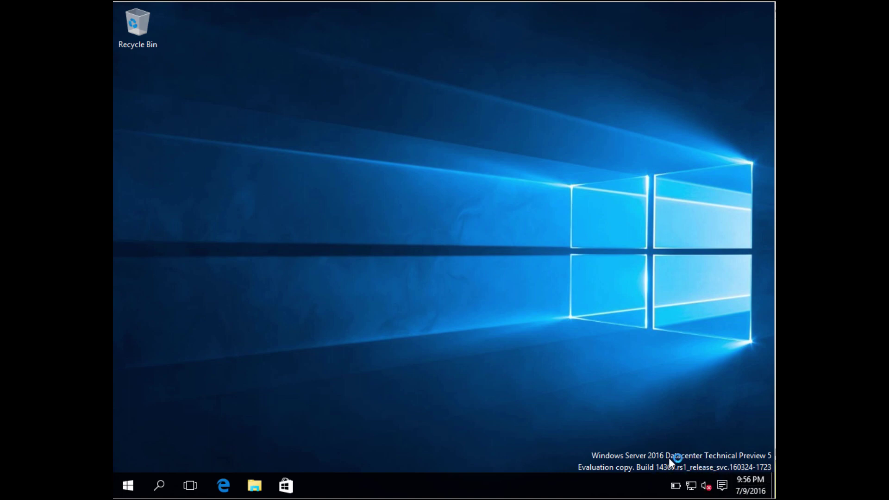
Step: List all apps alphabetically from Start, then expand and collapse the Windows System group
left_click(129, 489)
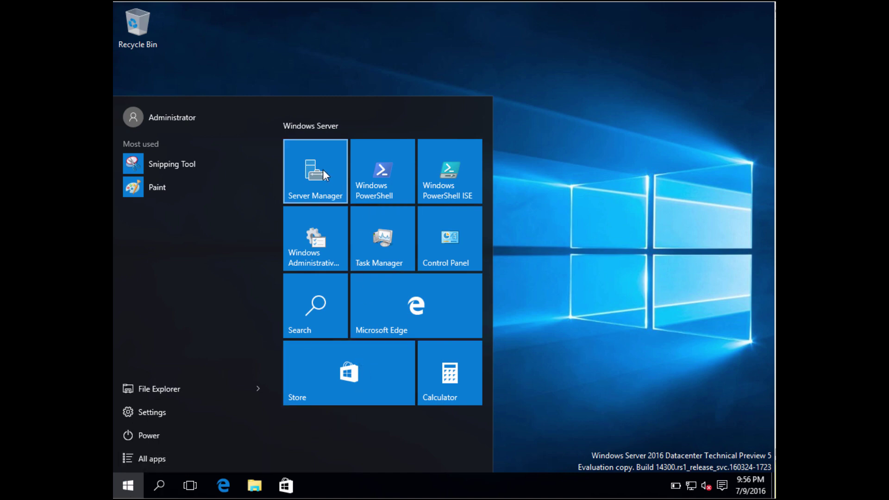
left_click(141, 458)
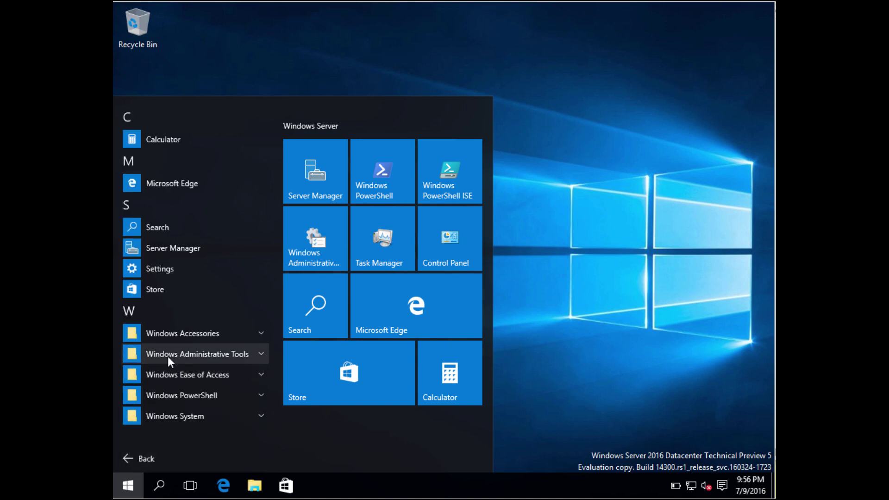
left_click(168, 416)
scroll(168, 410, "down", 4)
scroll(168, 410, "up", 4)
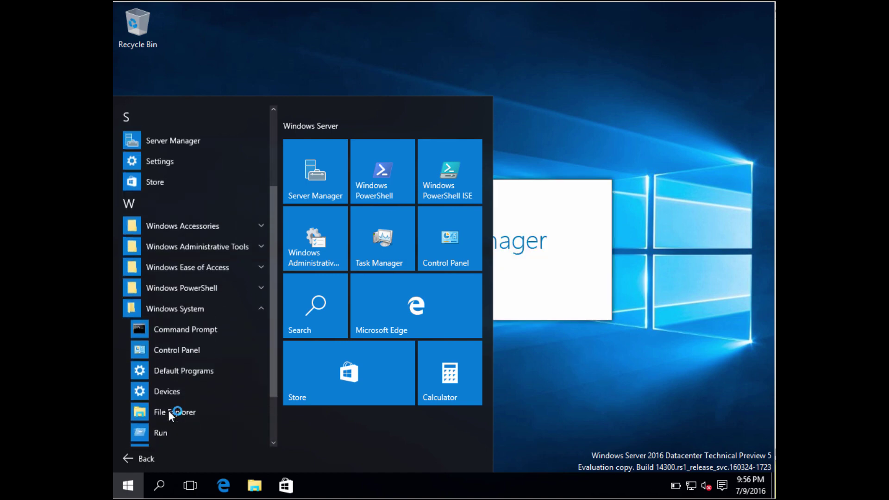
left_click(168, 383)
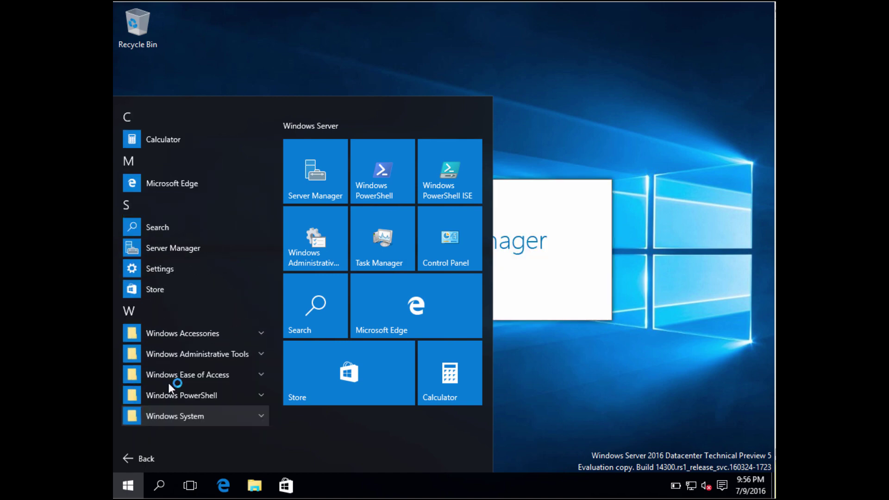
Step: Browse the Windows Administrative Tools group, then expand and collapse the Windows PowerShell group
left_click(183, 354)
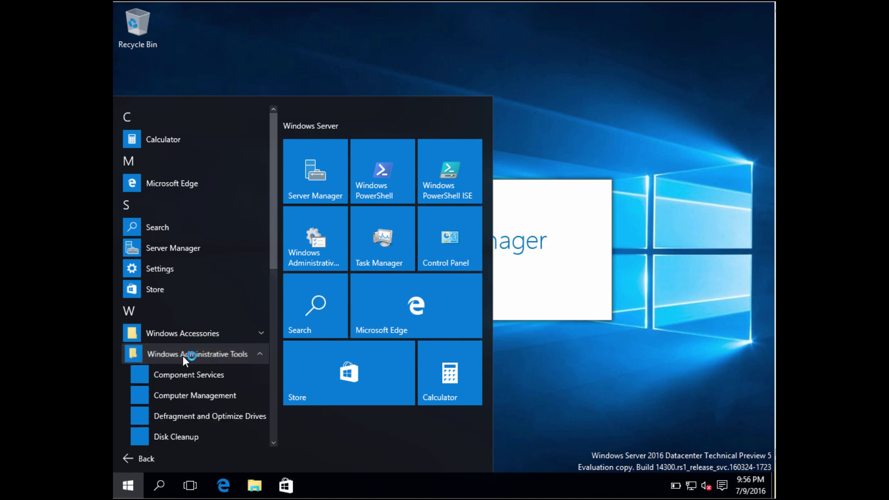
scroll(182, 354, "down", 5)
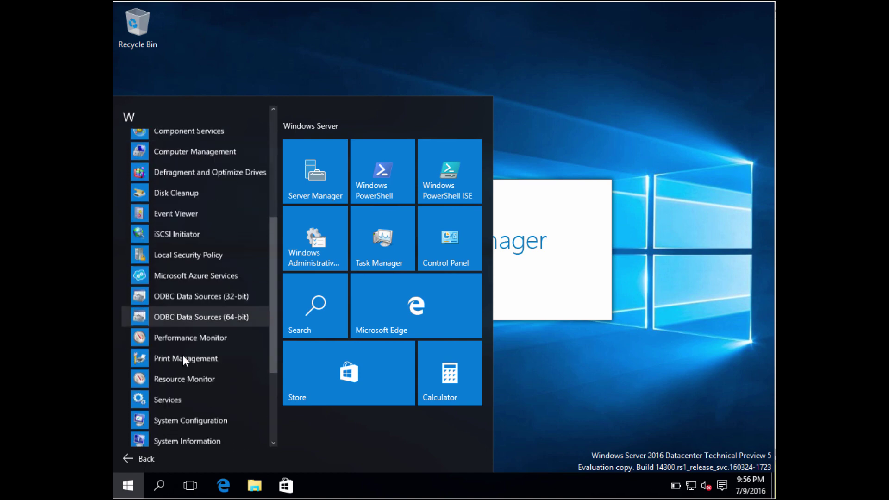
scroll(182, 355, "down", 1)
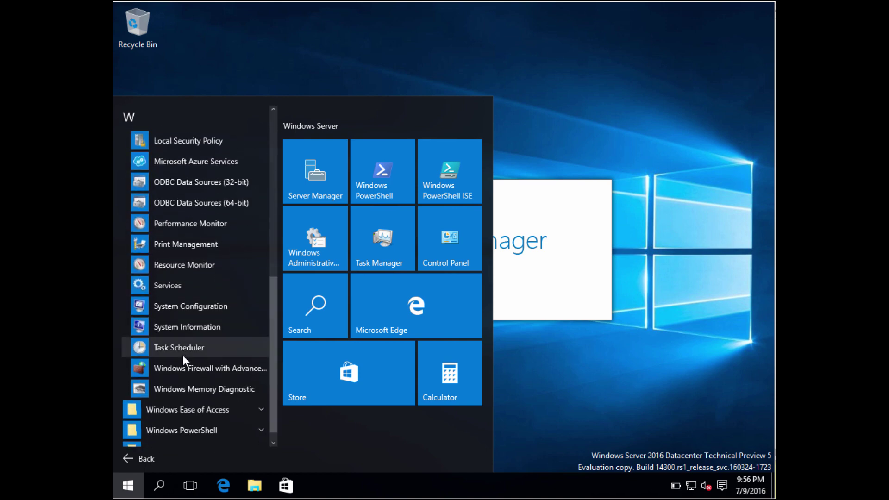
scroll(183, 354, "up", 3)
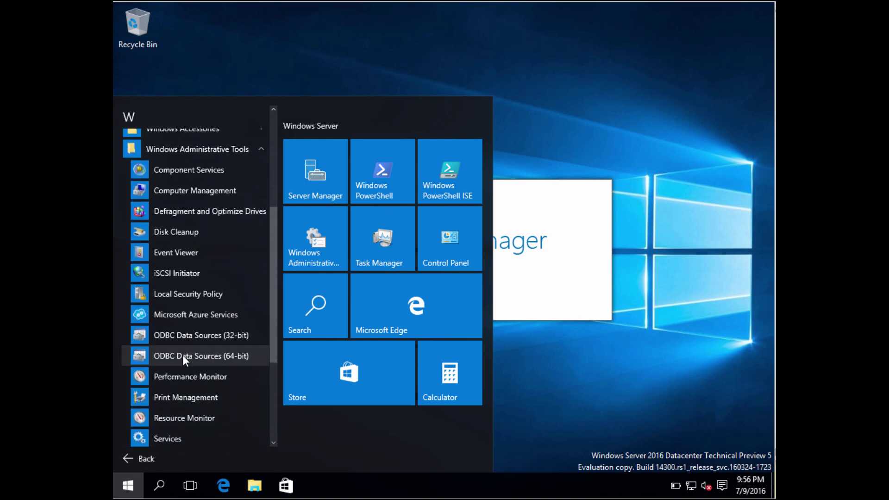
scroll(182, 354, "down", 3)
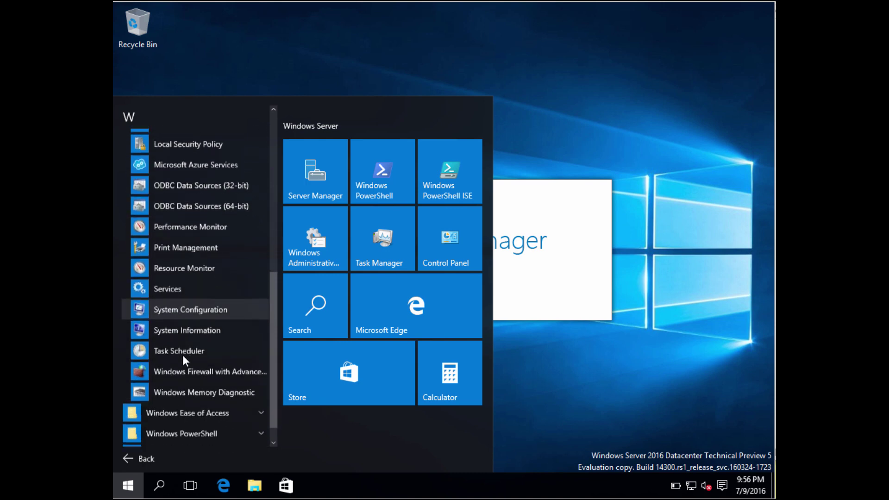
scroll(182, 355, "up", 3)
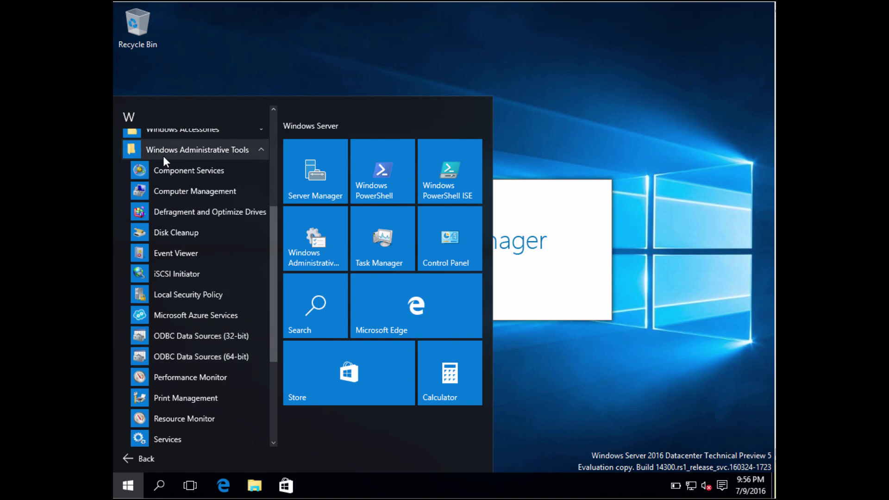
left_click(207, 148)
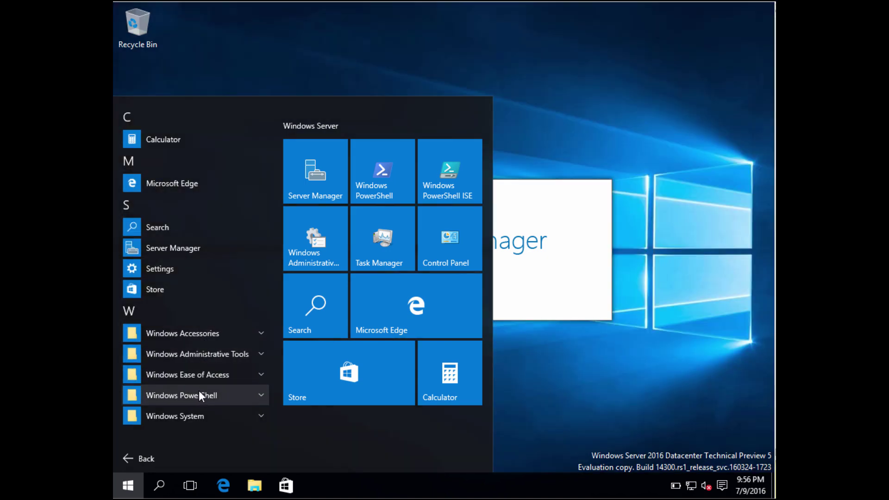
left_click(198, 391)
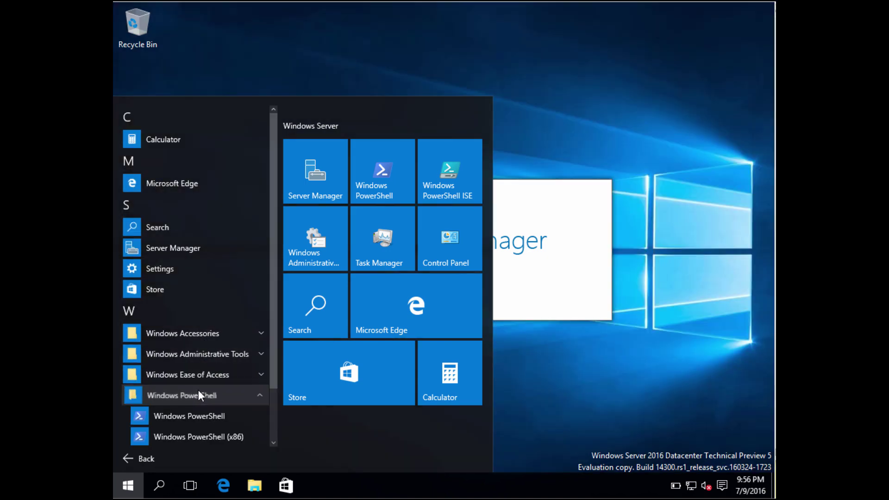
scroll(198, 390, "up", 2)
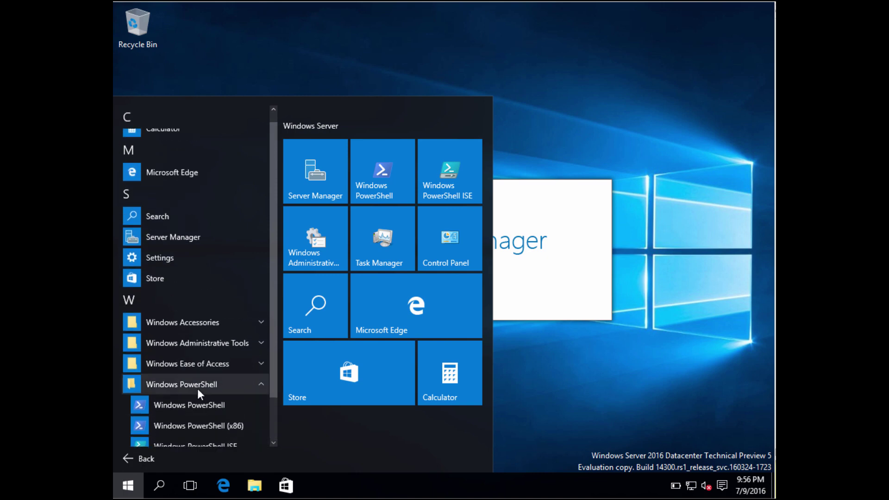
left_click(197, 388)
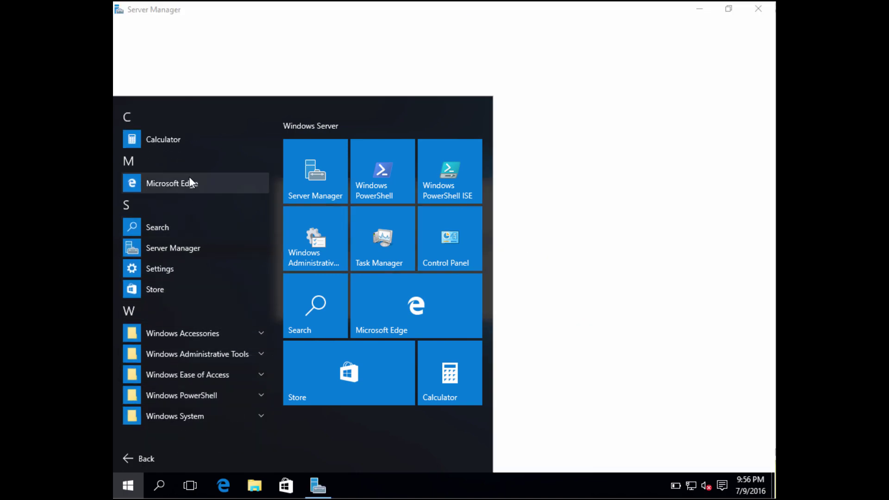
Step: Dismiss the app list and switch Server Manager between Local Server and the Dashboard
left_click(511, 35)
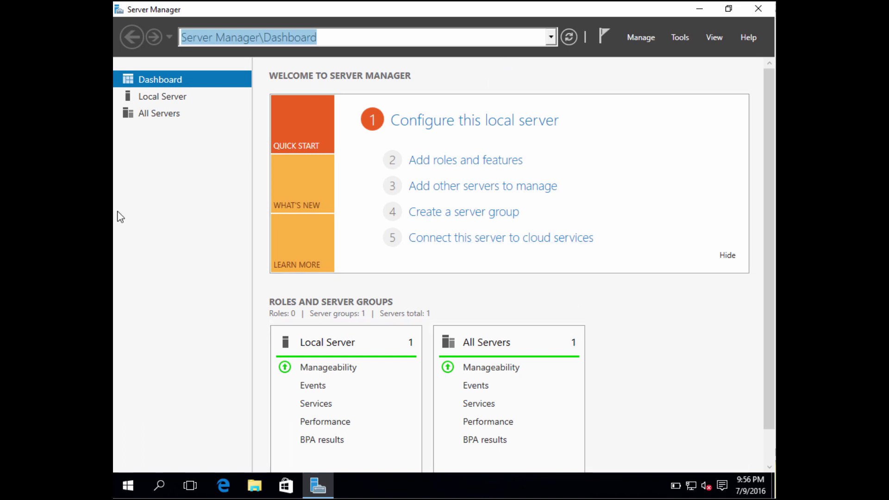
left_click(140, 100)
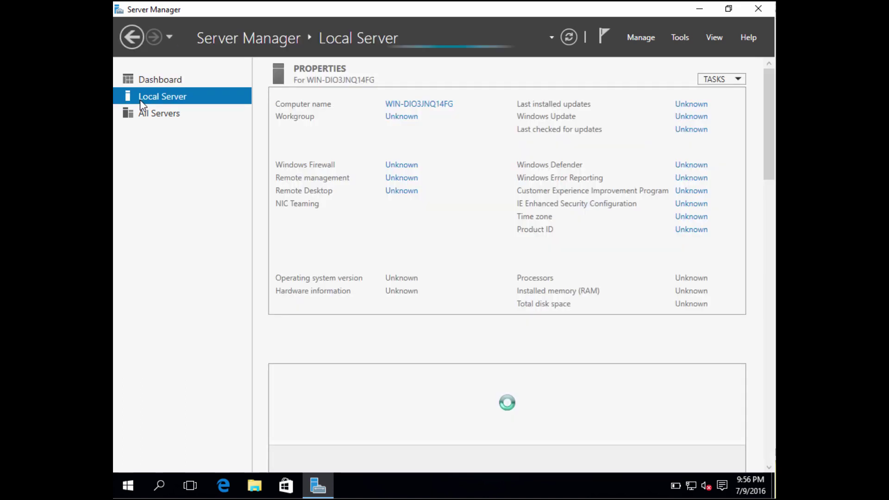
left_click(152, 79)
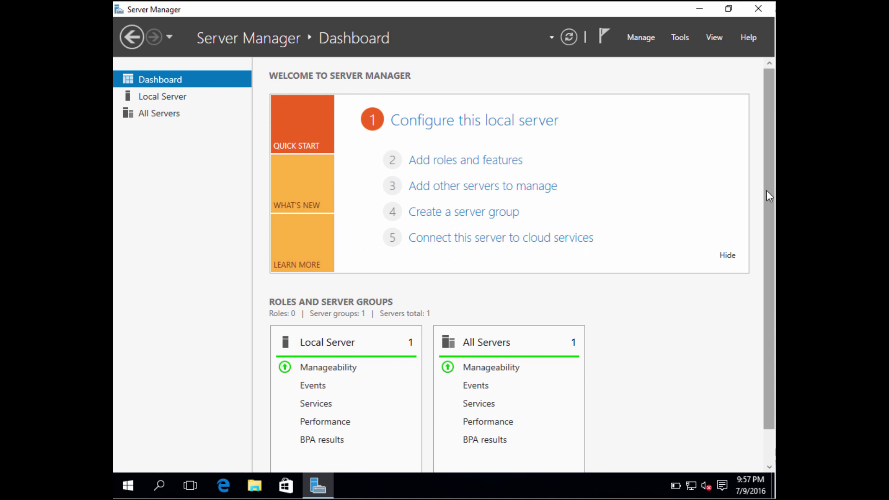
Step: Return to Local Server and reveal the right-hand column of property values
left_click_drag(766, 194, 765, 159)
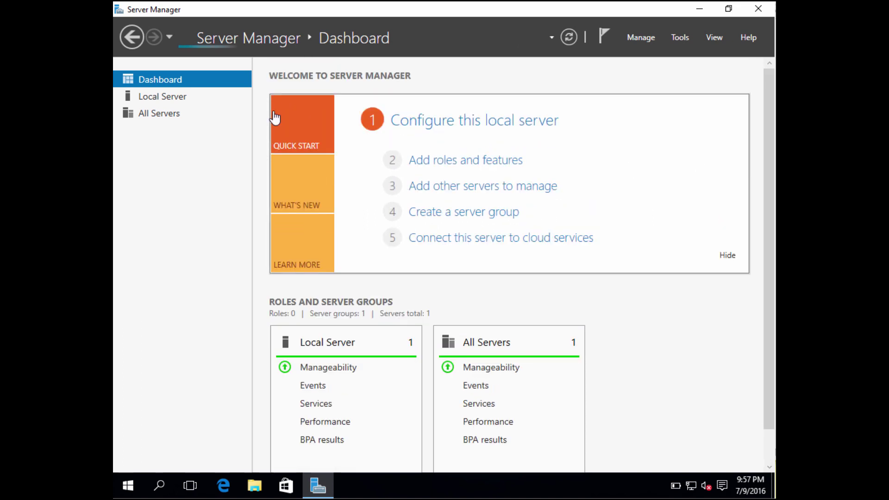
left_click(171, 98)
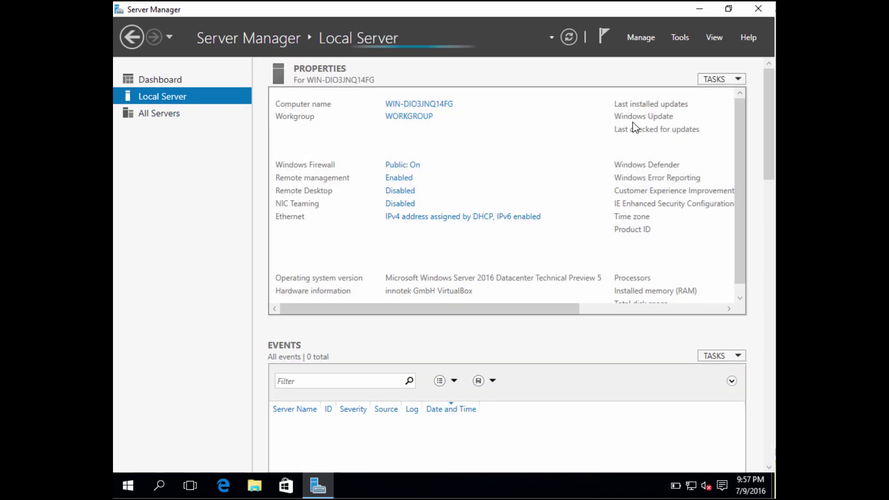
left_click(634, 311)
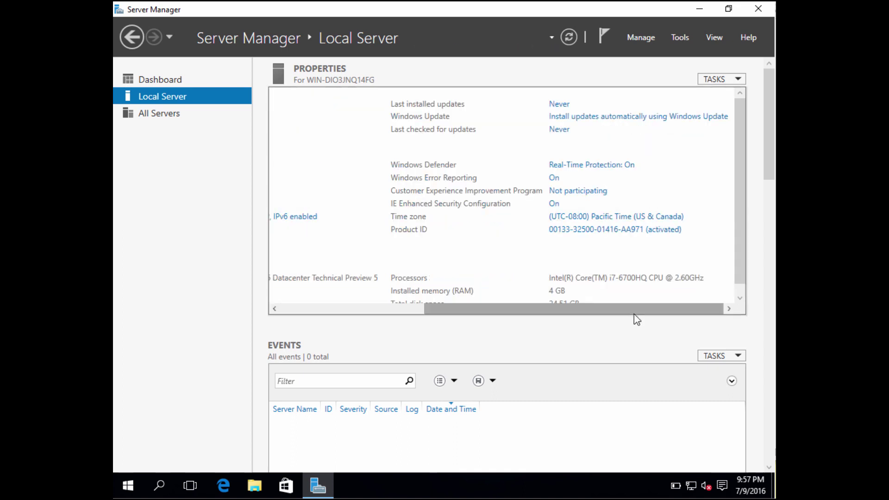
left_click(634, 312)
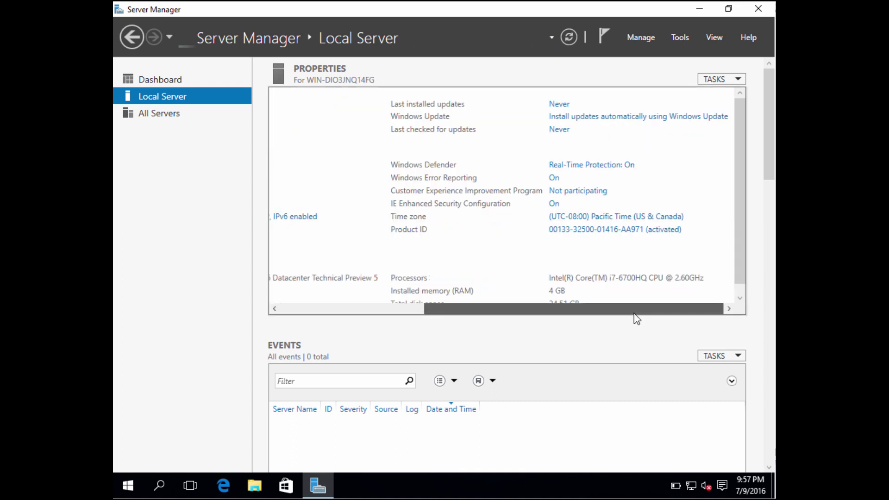